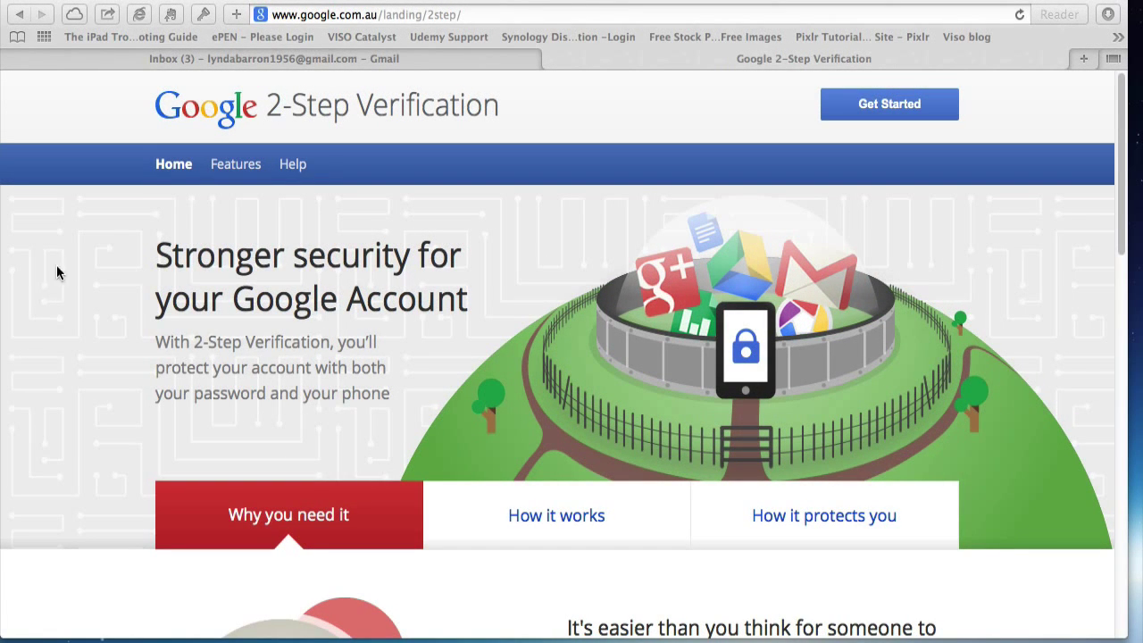
From the Gmail inbox, open Google Account settings through the avatar and go to Security
left_click(265, 60)
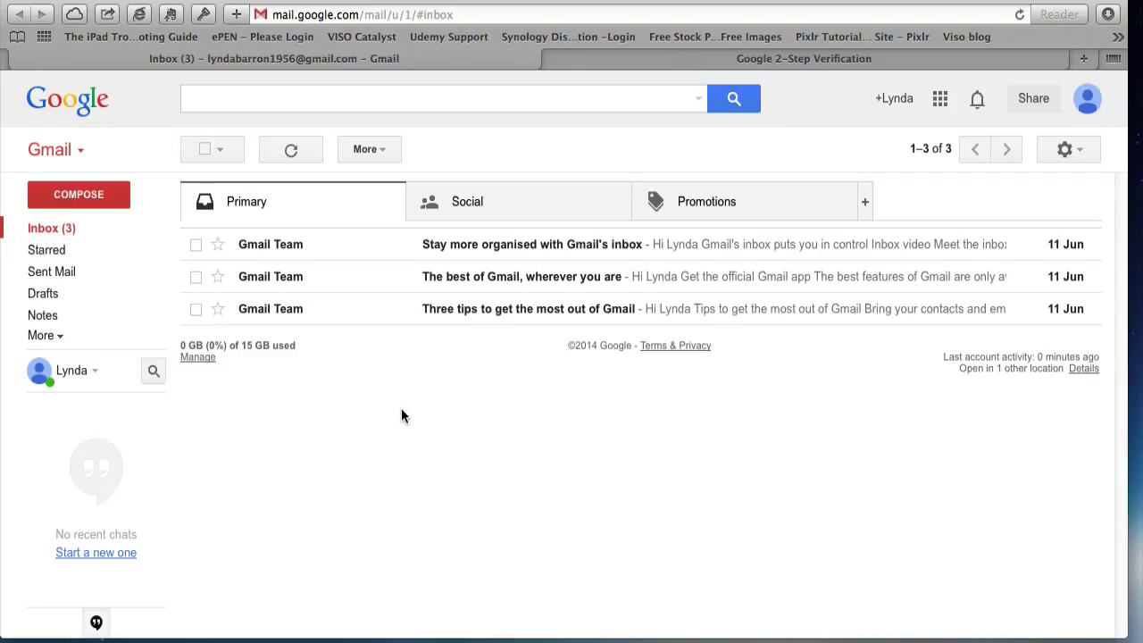
left_click(1088, 99)
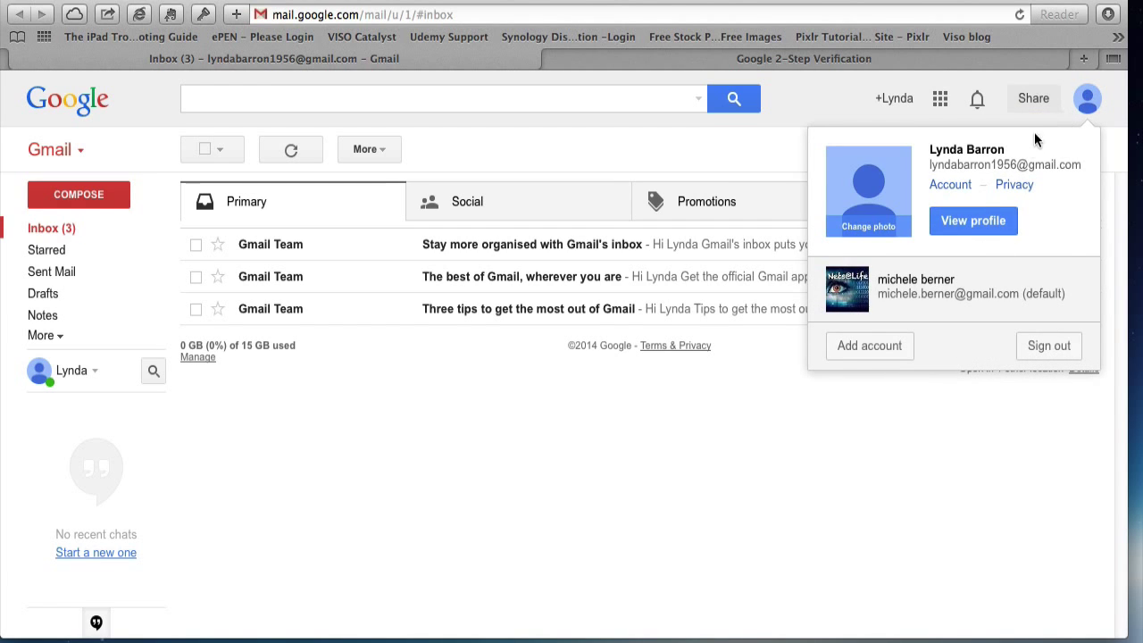
left_click(949, 188)
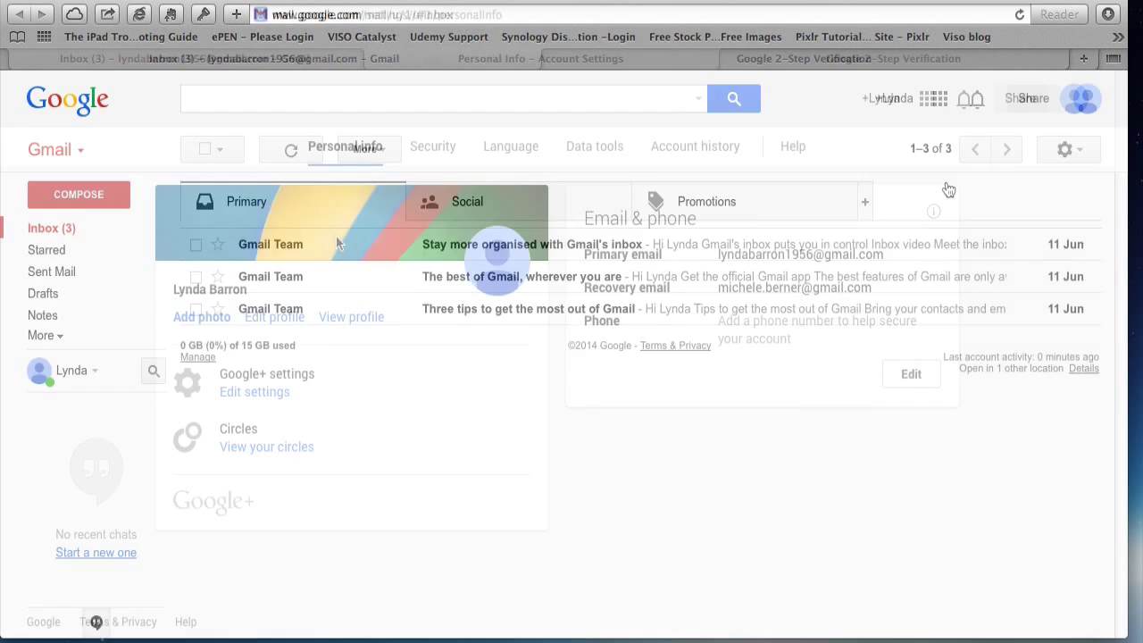
left_click(426, 152)
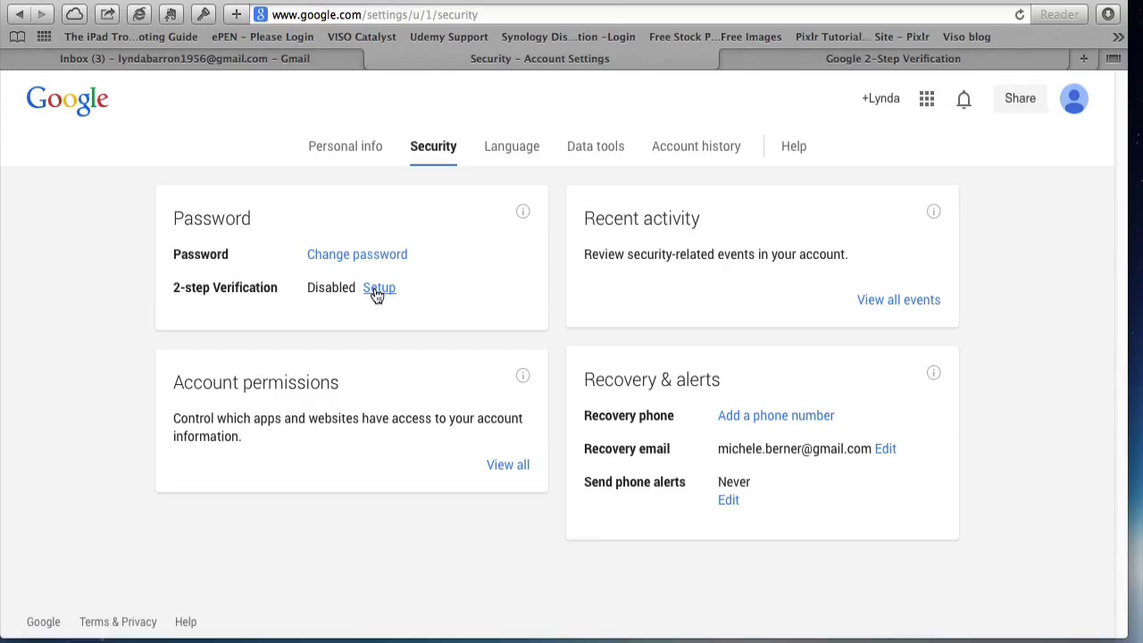
Begin 2-step Verification setup and enter the account password when asked
left_click(376, 290)
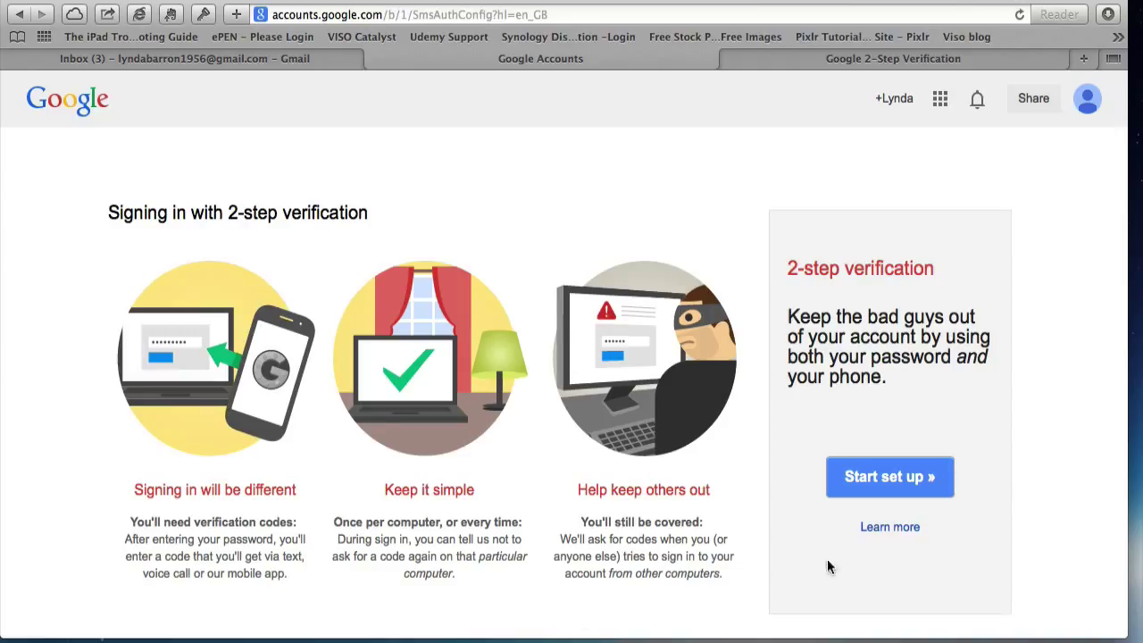
left_click(882, 481)
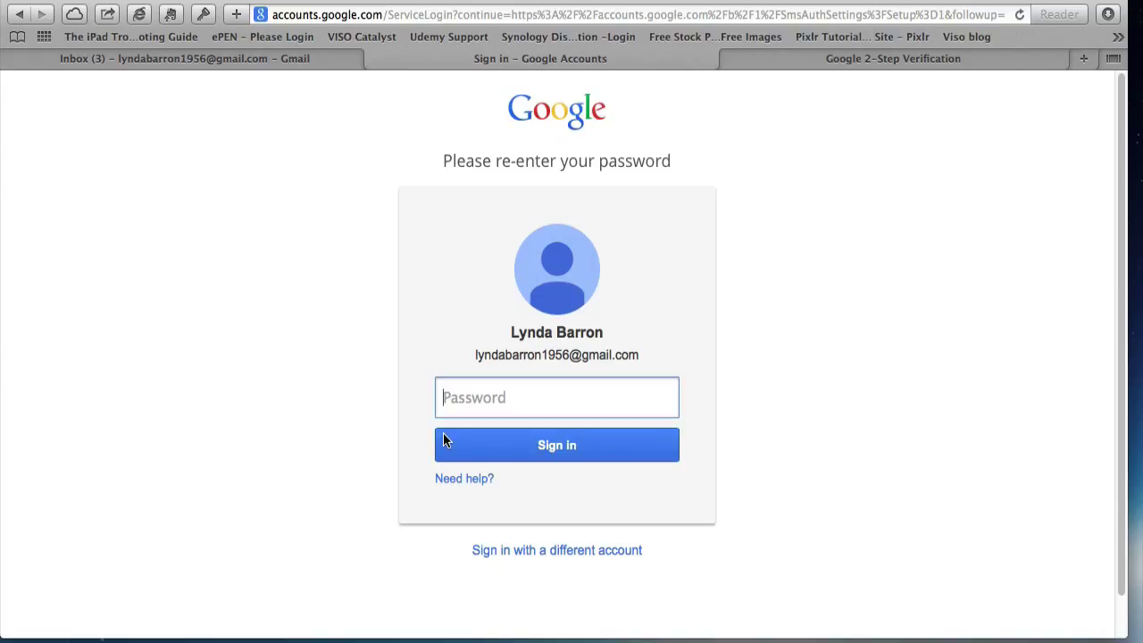
type("•••••••••••")
Confirm the password, keep Australia as the country code, and enter the phone number
left_click(562, 442)
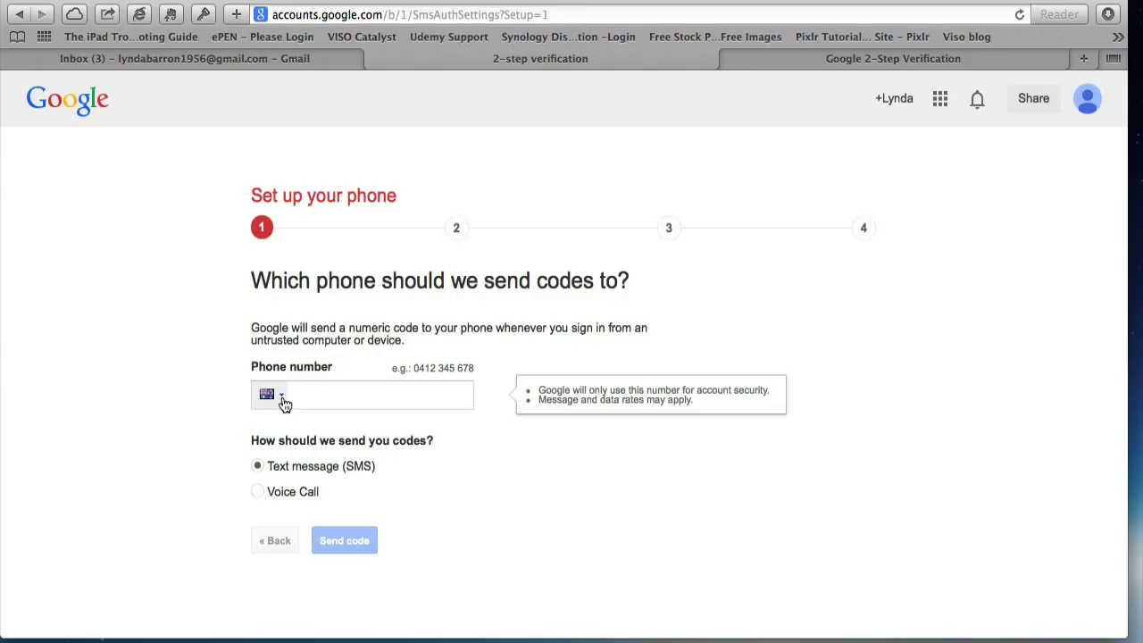
left_click(281, 399)
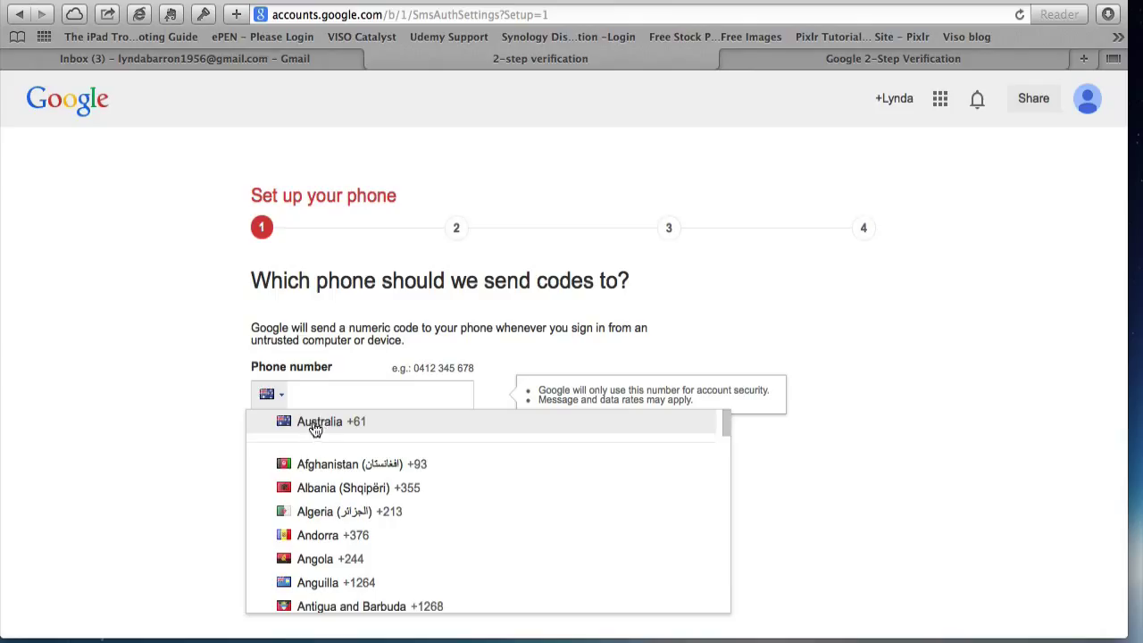
left_click(308, 393)
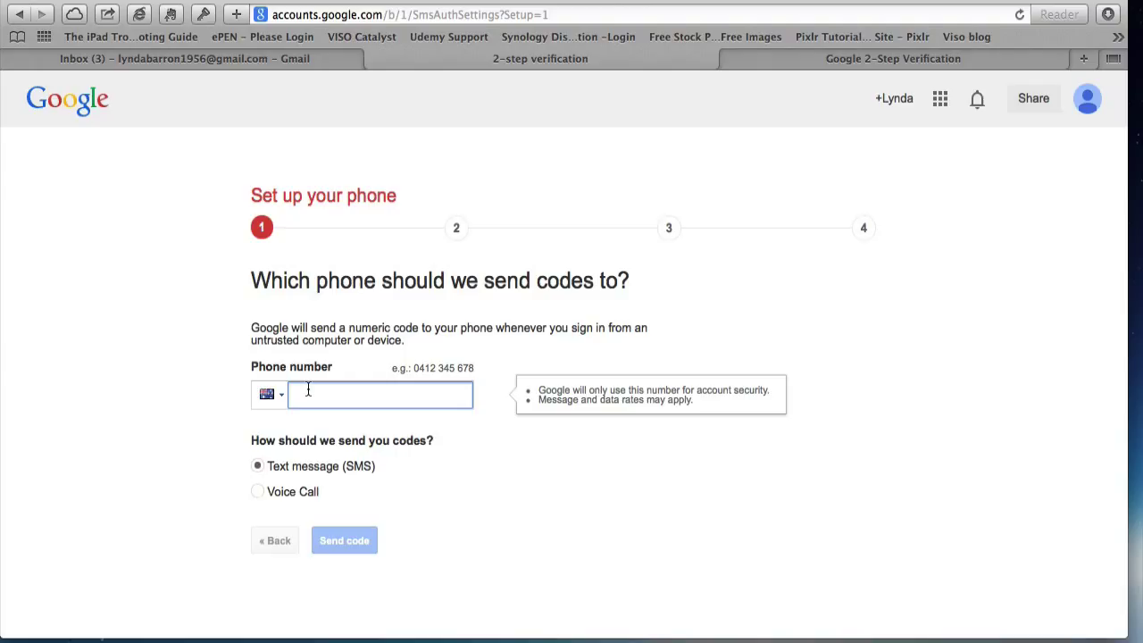
type("0")
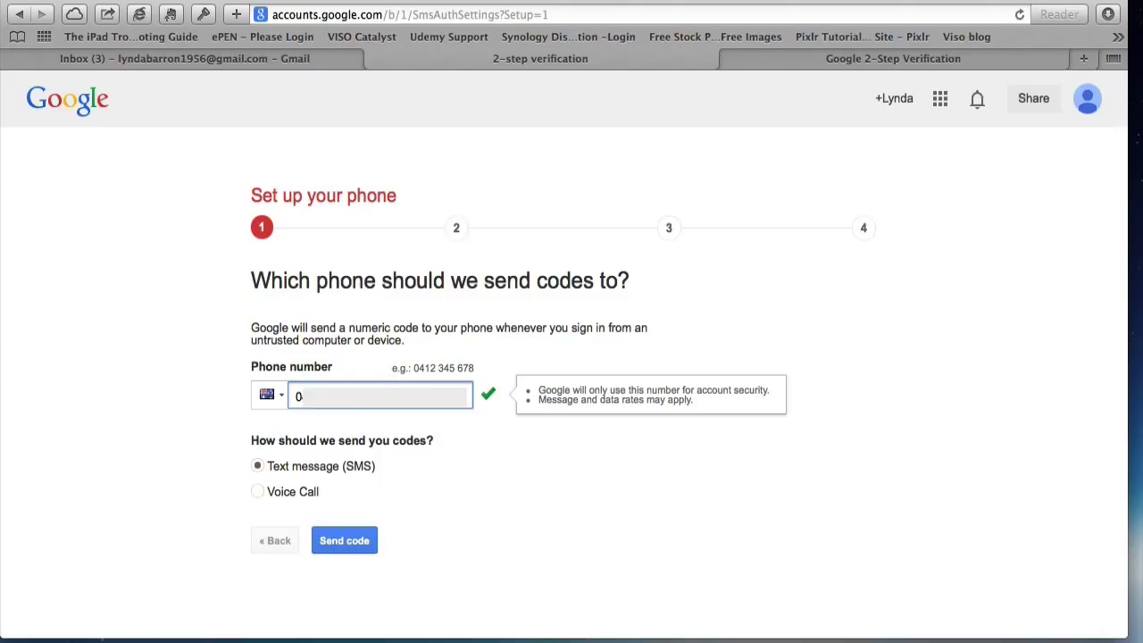
Send a code to the phone by SMS and enter the six-digit code received
left_click(352, 542)
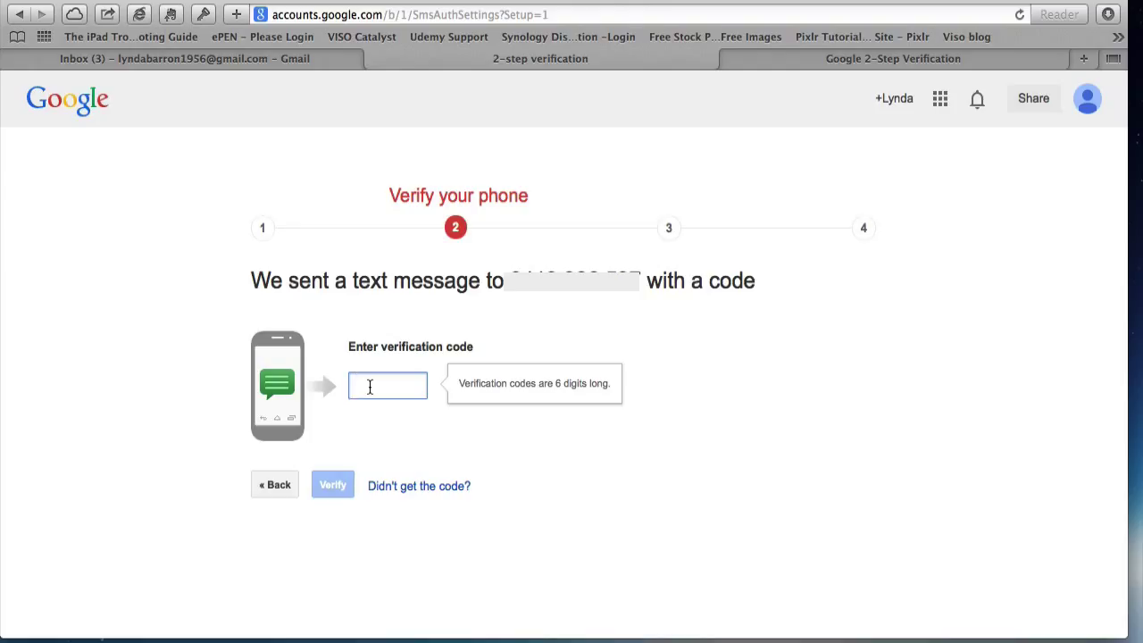
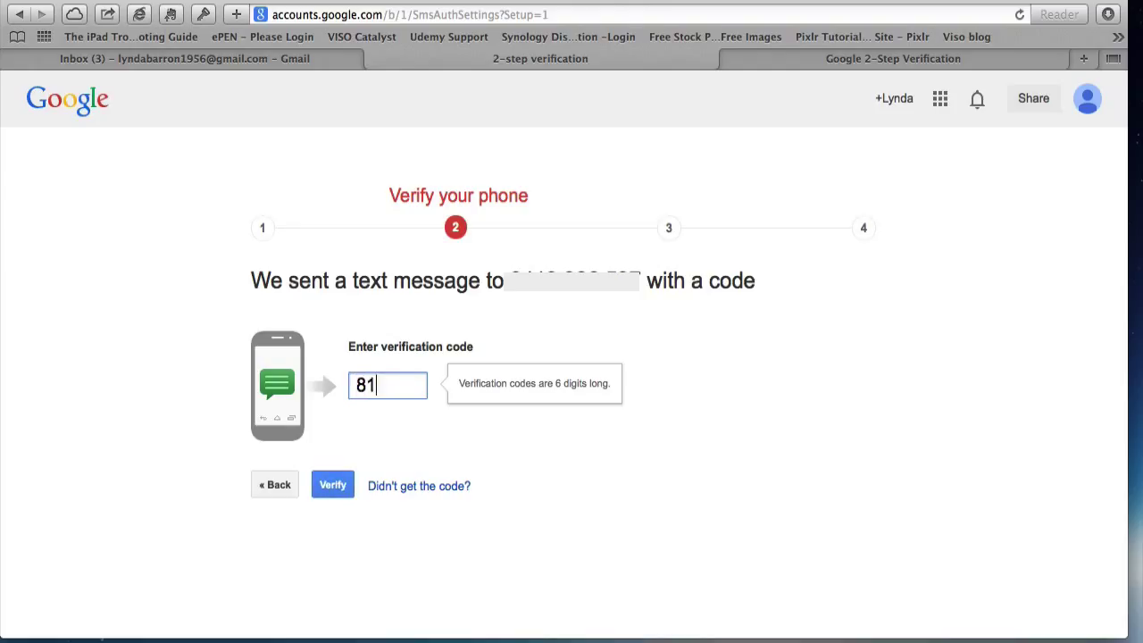
Report the code never arrived, dismiss the notice, resend, and enter the new code's digits
left_click(409, 497)
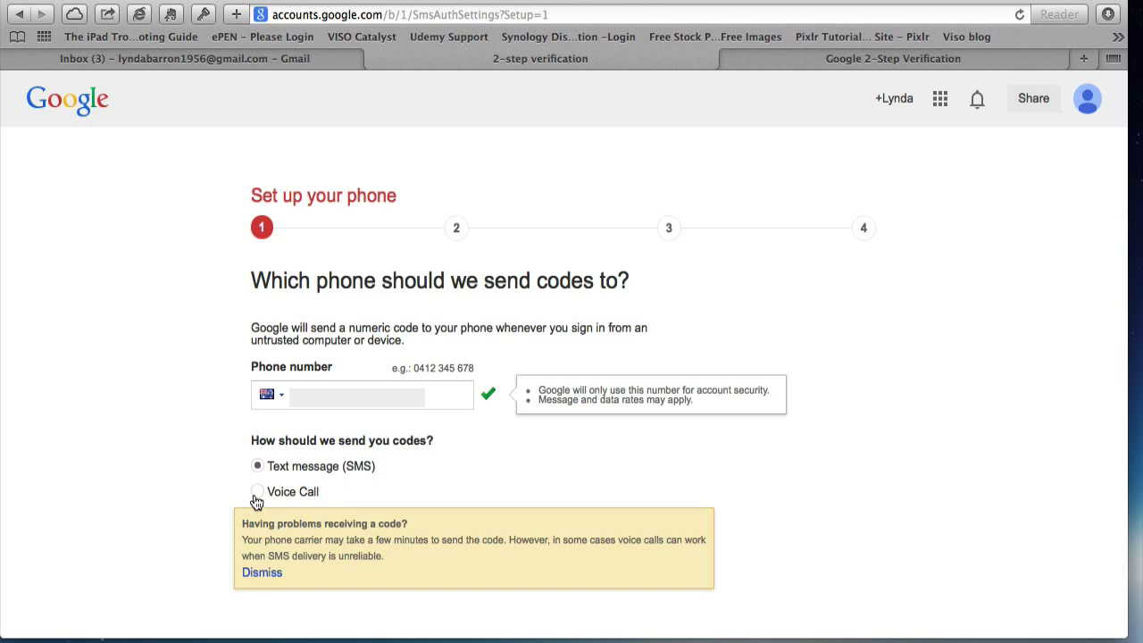
left_click(259, 574)
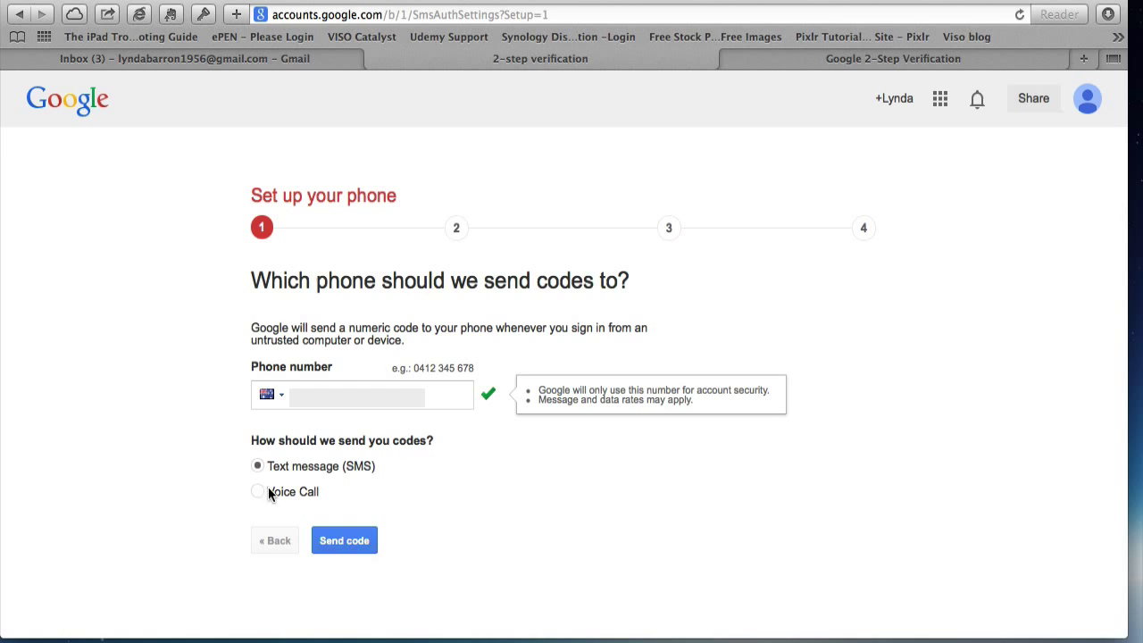
left_click(345, 537)
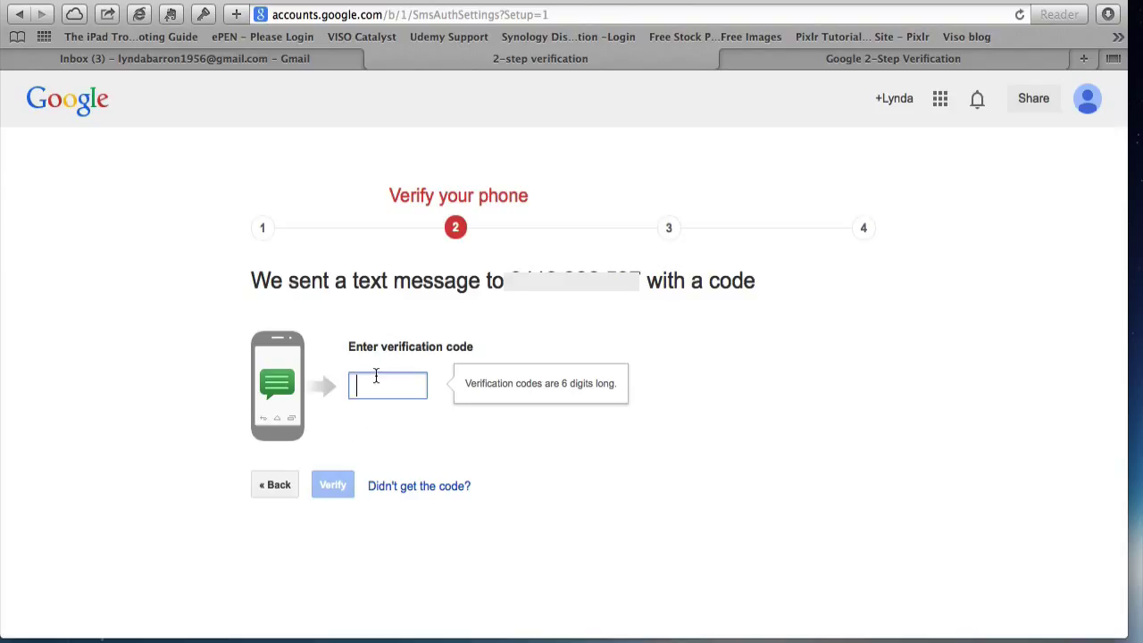
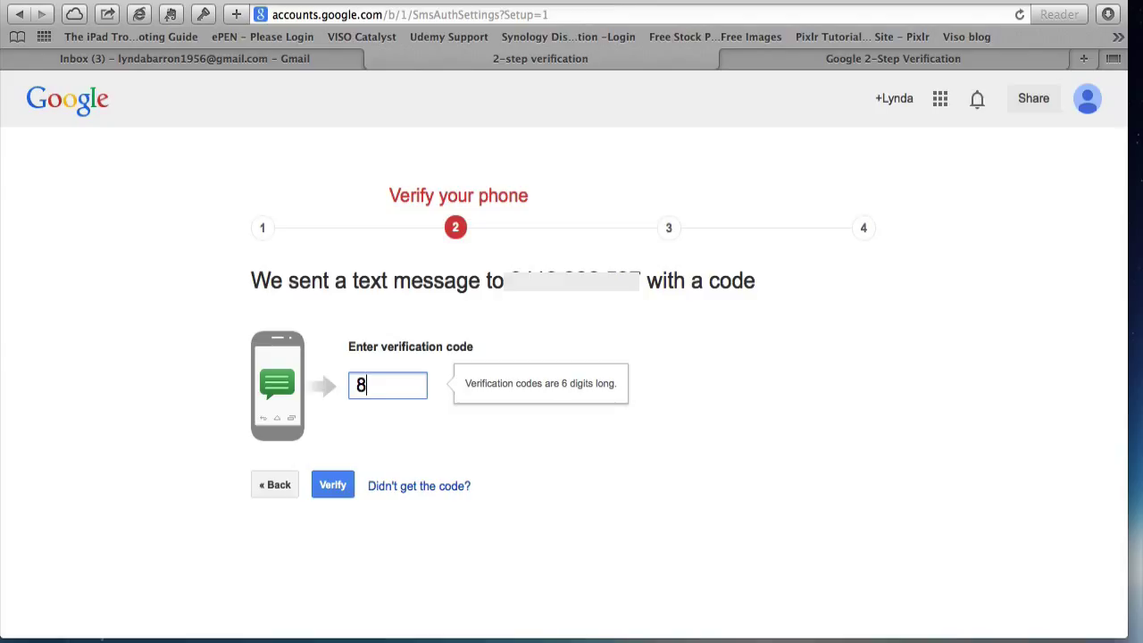
Finish entering the new six-digit code and submit it to verify the phone
left_click(323, 481)
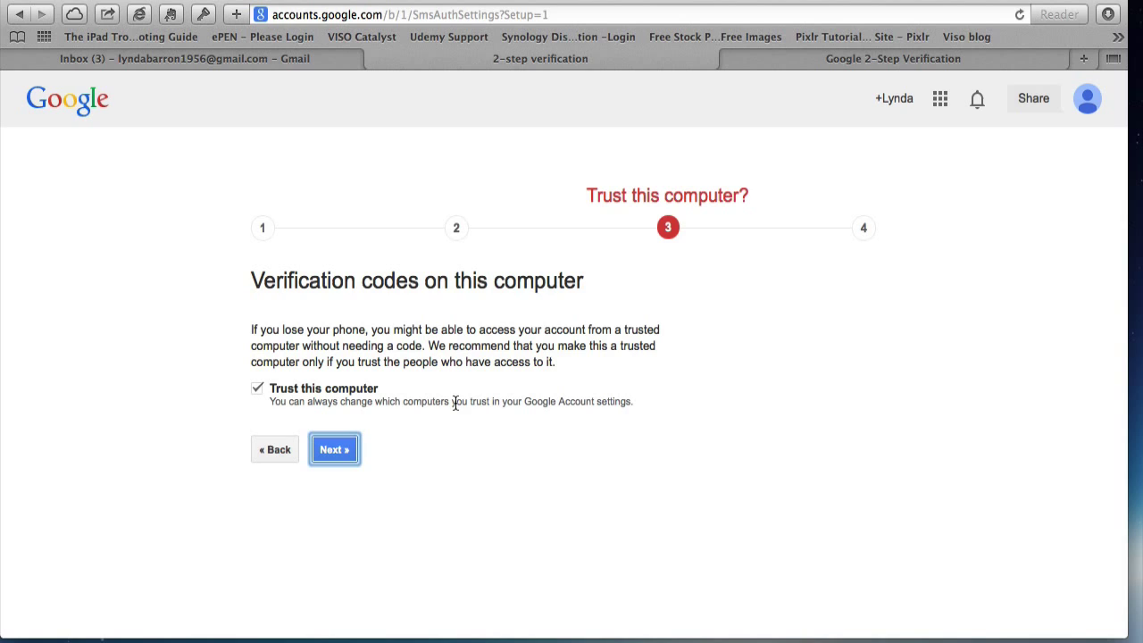
Keep this computer trusted and continue to step 4, Turn on 2-step verification
left_click(327, 450)
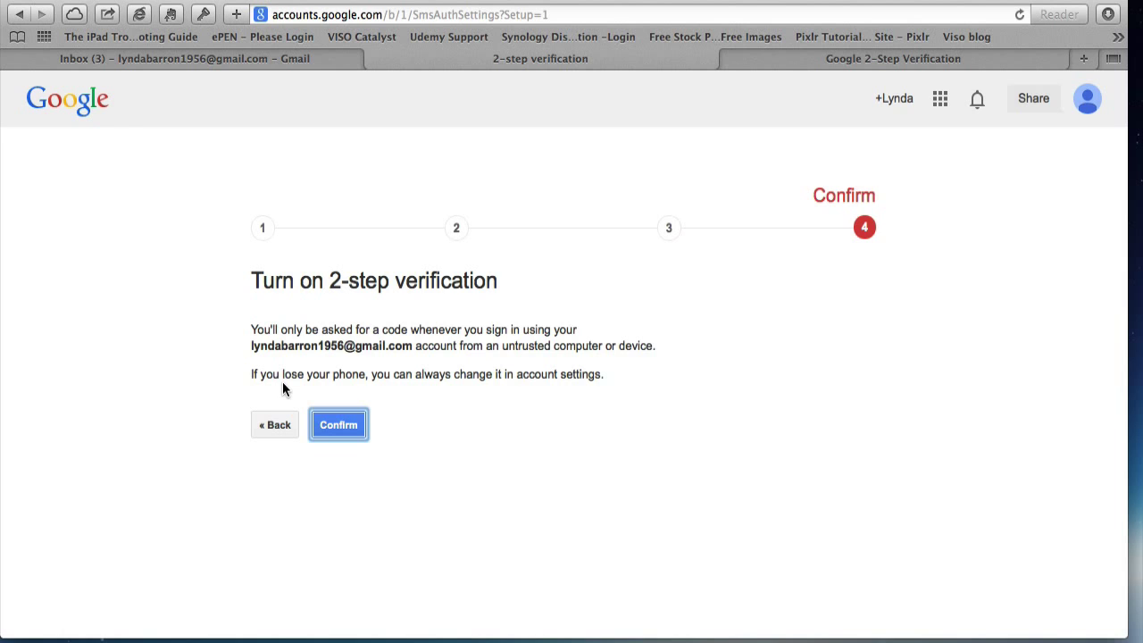
Turn on 2-step Verification, choose to reconnect apps later, and dismiss the notice
left_click(332, 425)
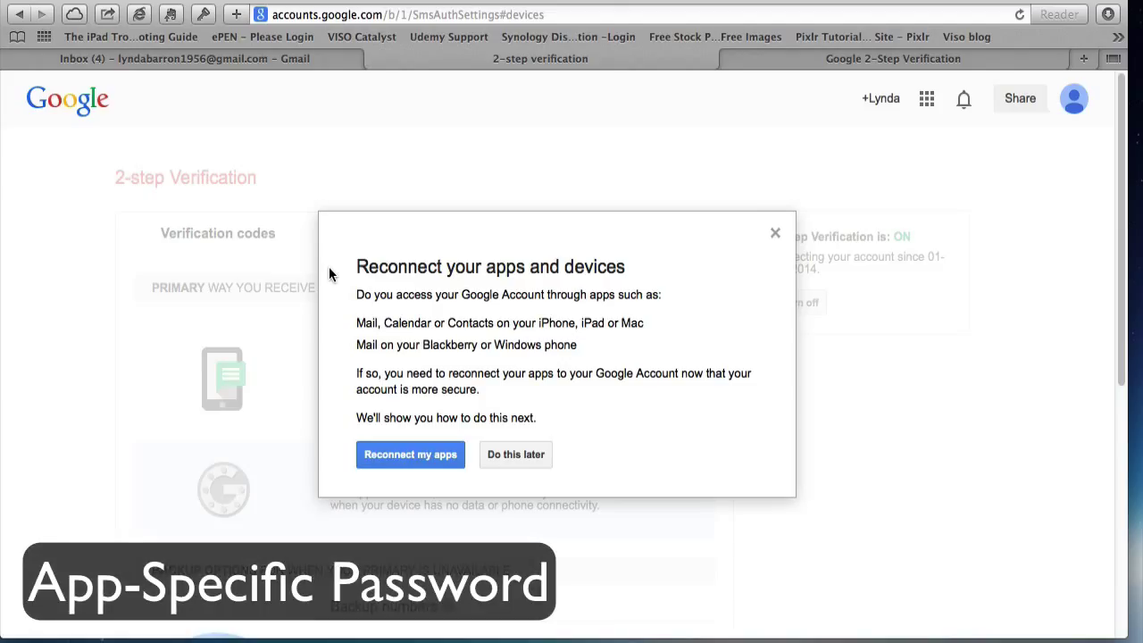
left_click(514, 458)
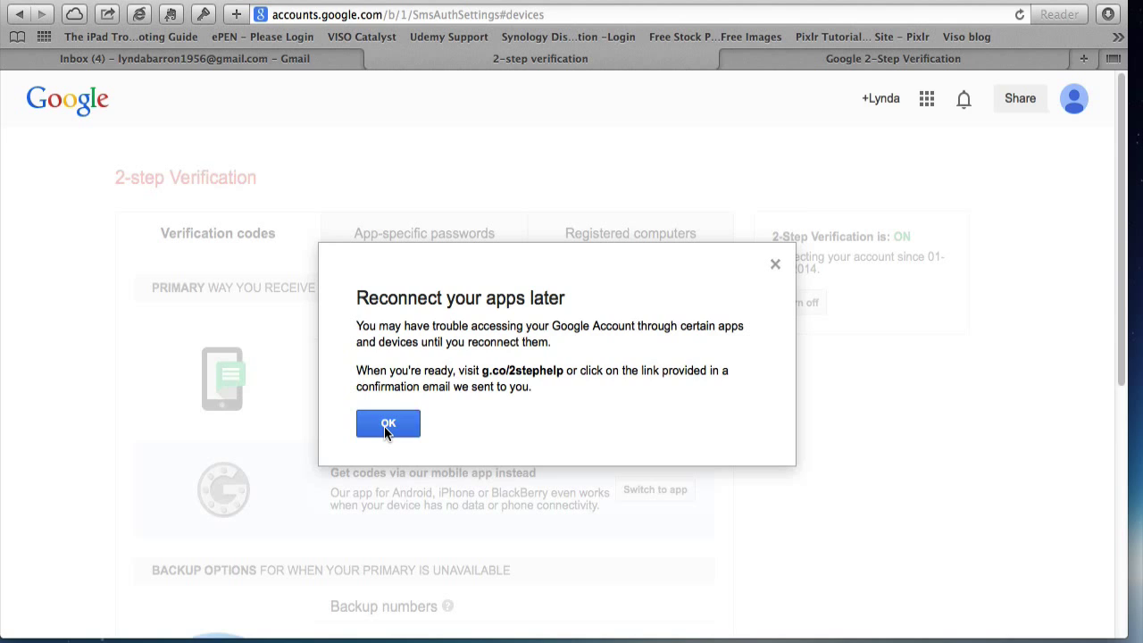
left_click(384, 426)
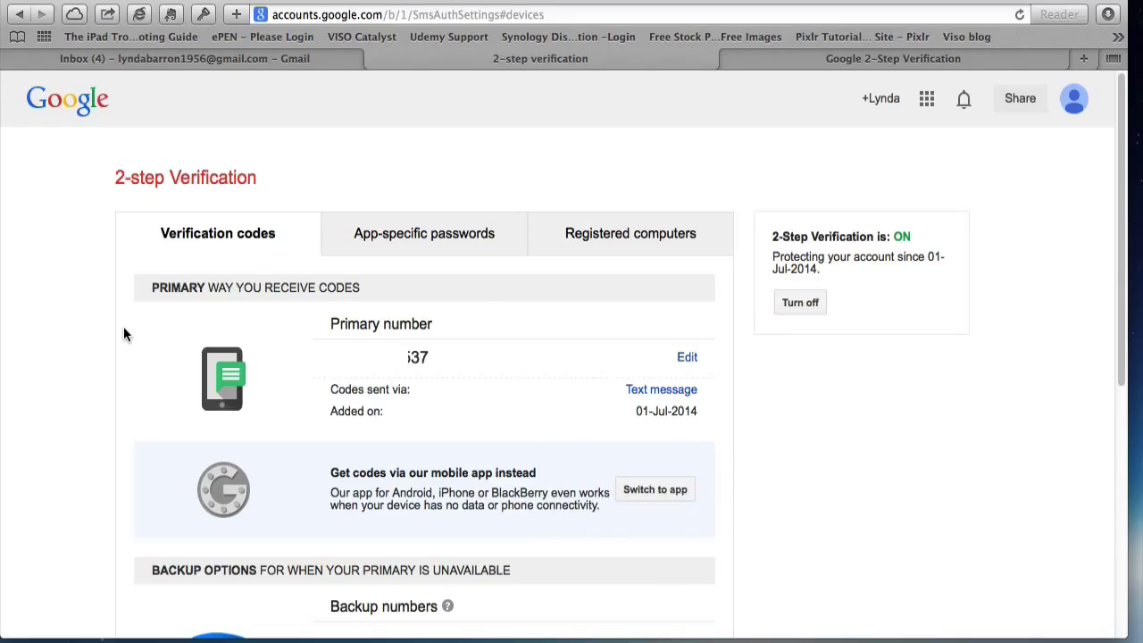
Scroll down the Security page to the Backup codes section
scroll(124, 334, "down", 8)
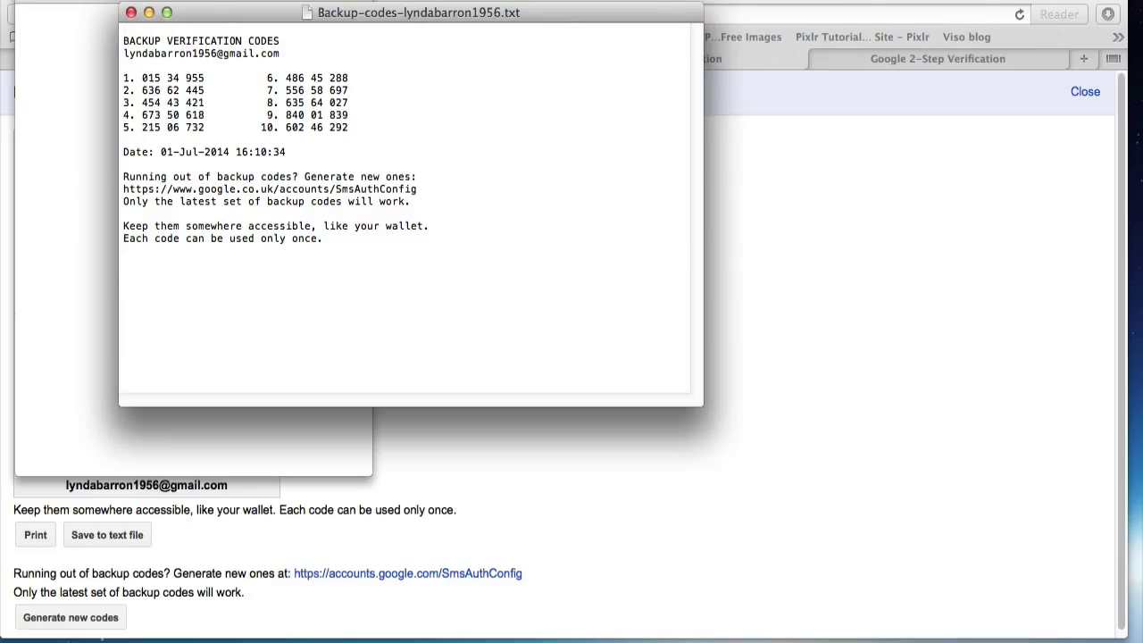
Use File > Save As to store a copy of the backup-codes text file in Dropbox
left_click(134, 2)
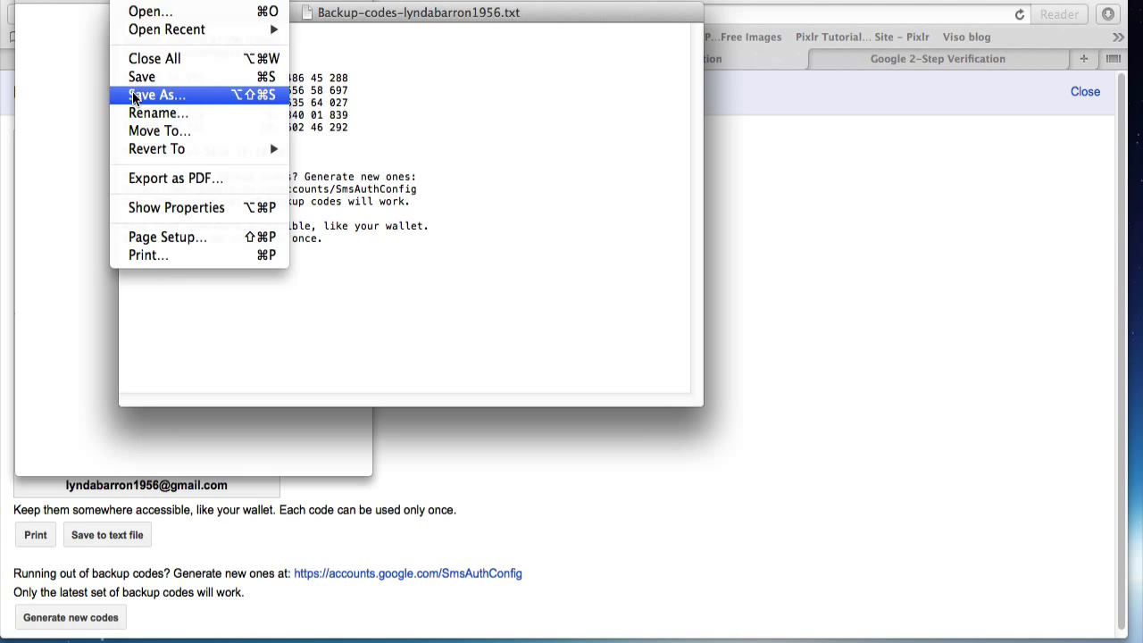
left_click(136, 92, "alt")
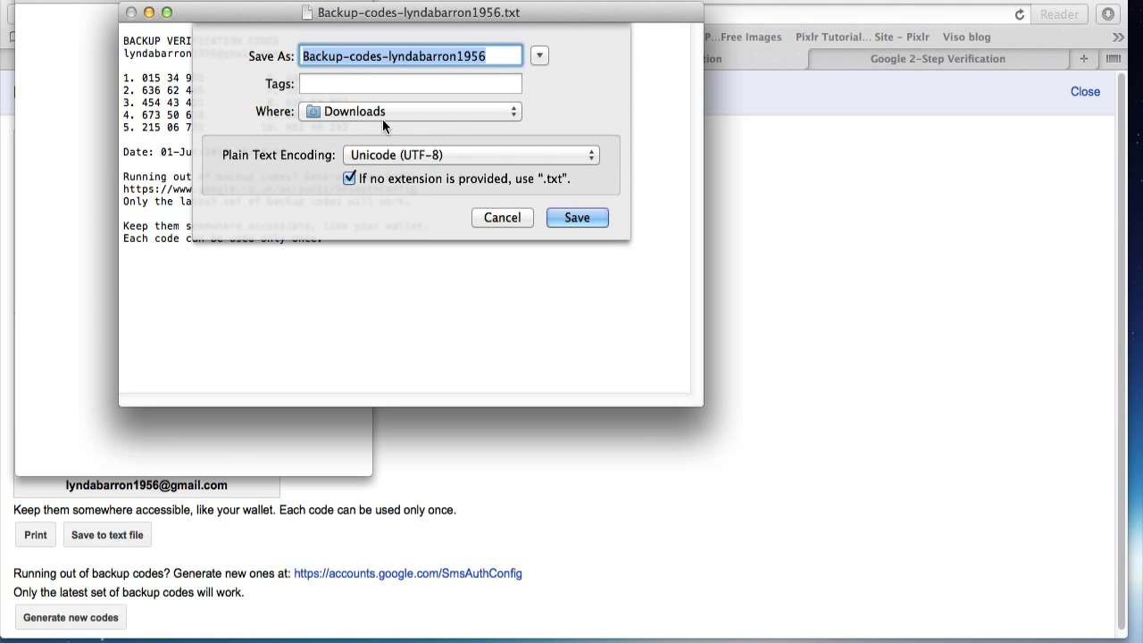
left_click(382, 118)
left_click(141, 196)
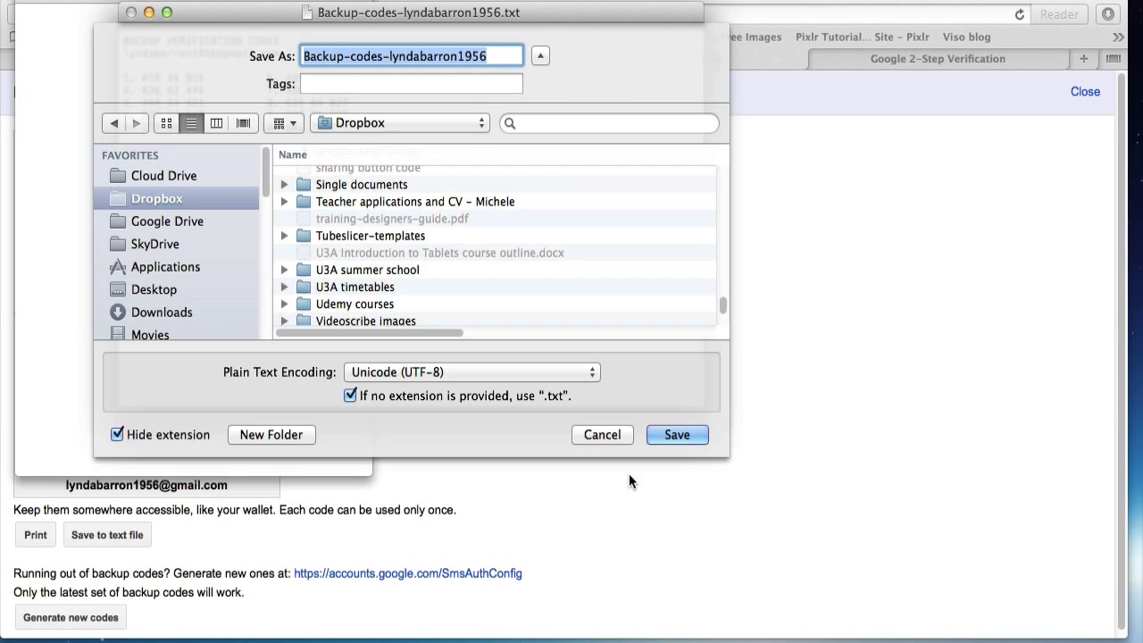
left_click(688, 429)
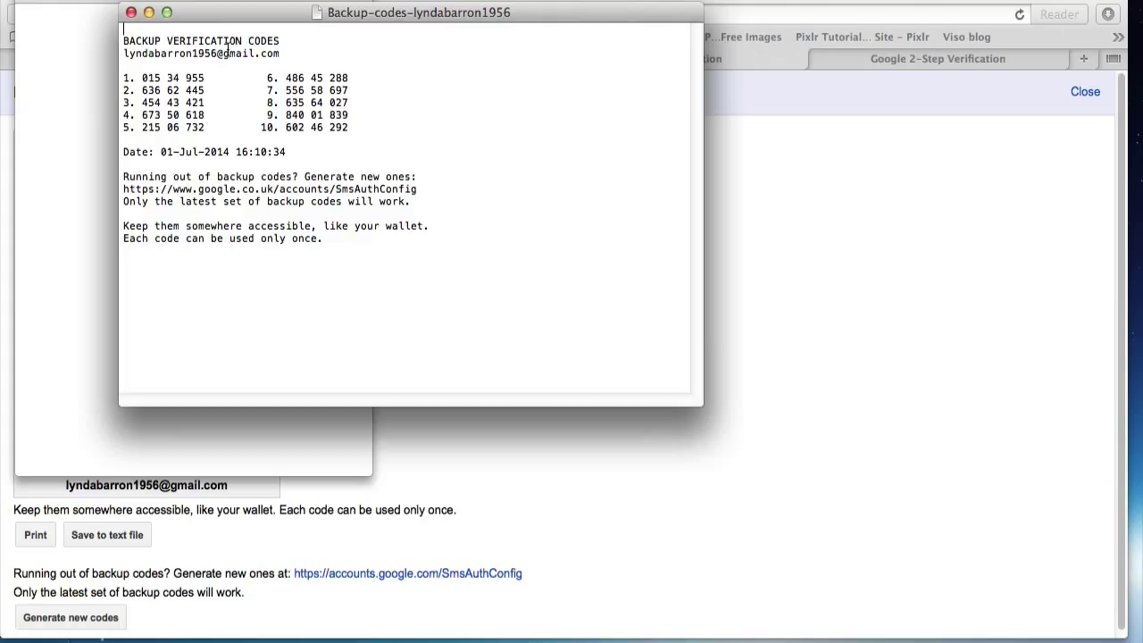
Close the TextEdit backup codes file and the print-codes tab, then scroll to Registered computers
left_click(131, 13)
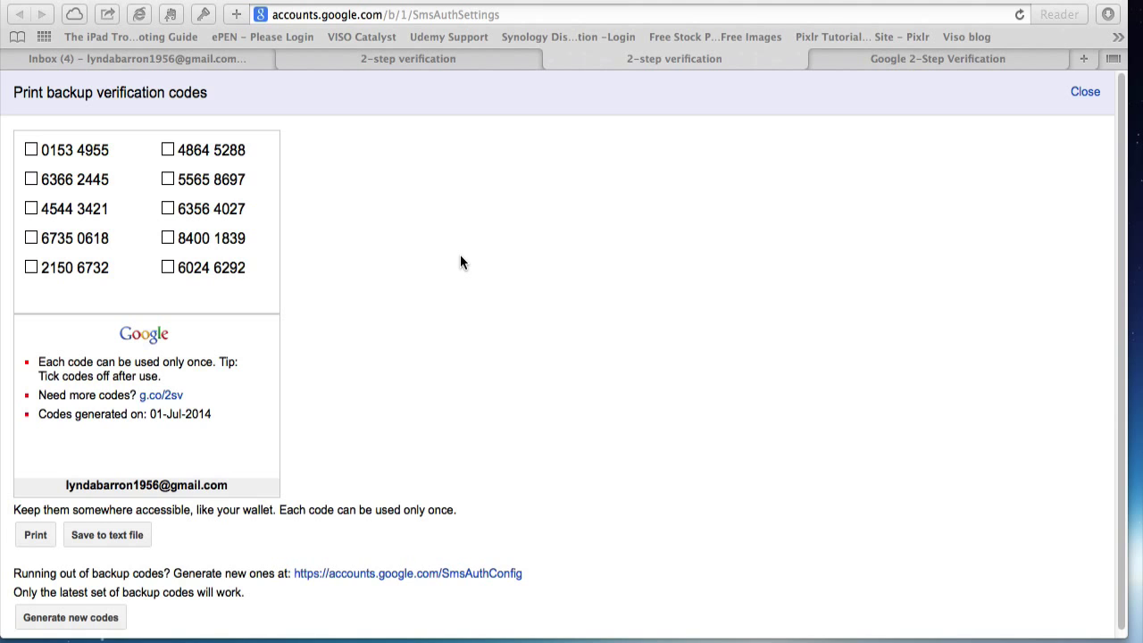
key("super+w")
scroll(587, 415, "down", 2)
scroll(587, 420, "down", 2)
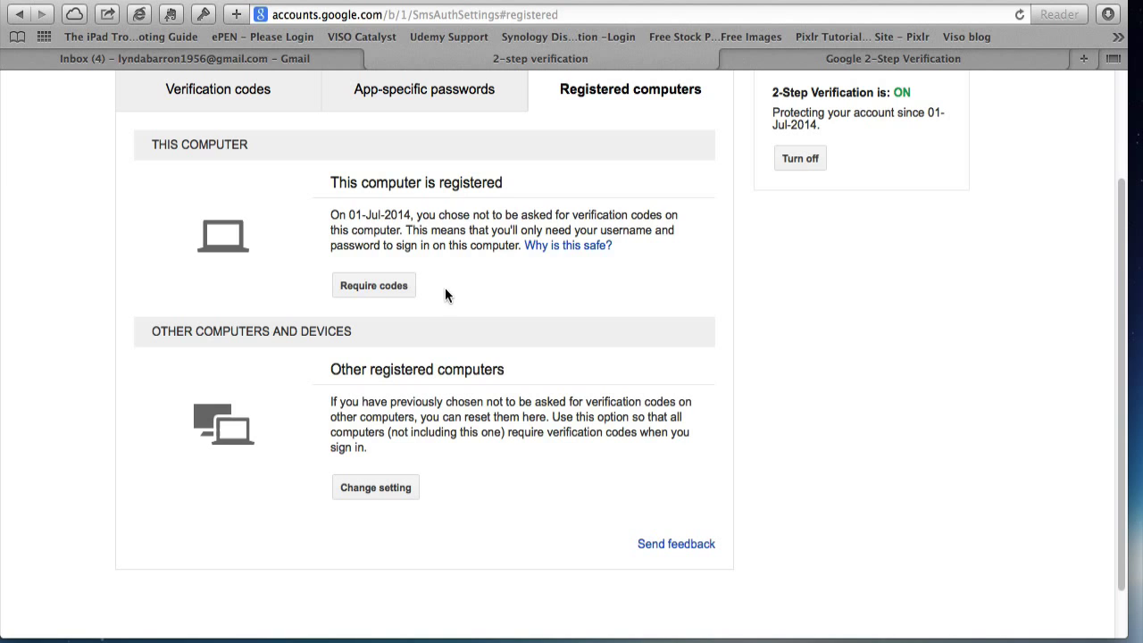
Cancel the Require codes prompt so this computer stays trusted
left_click(382, 286)
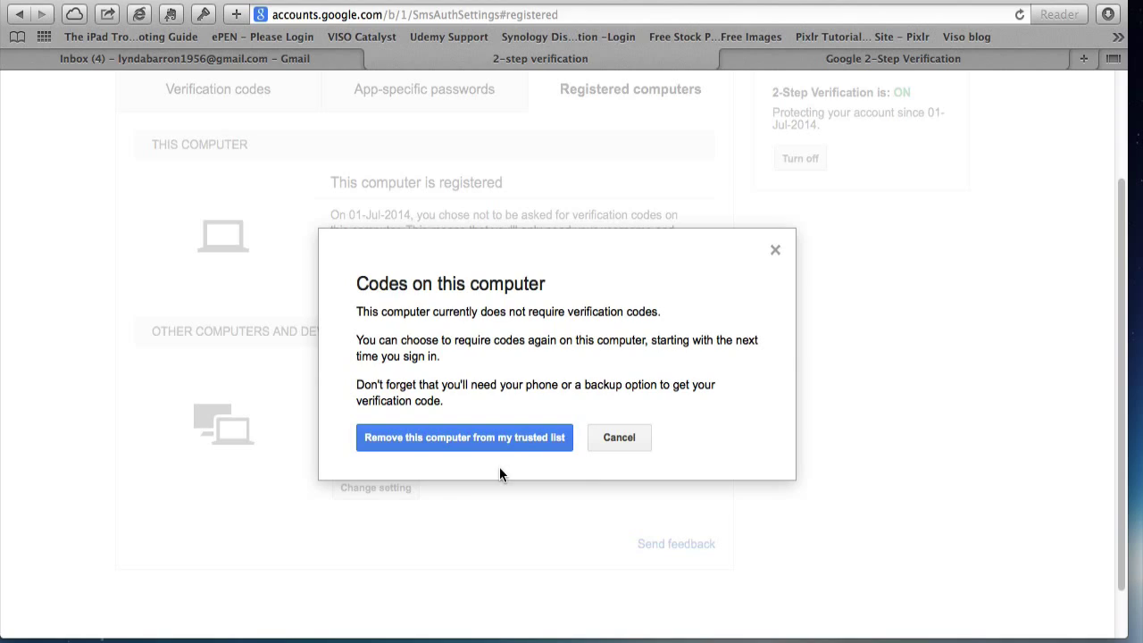
left_click(620, 438)
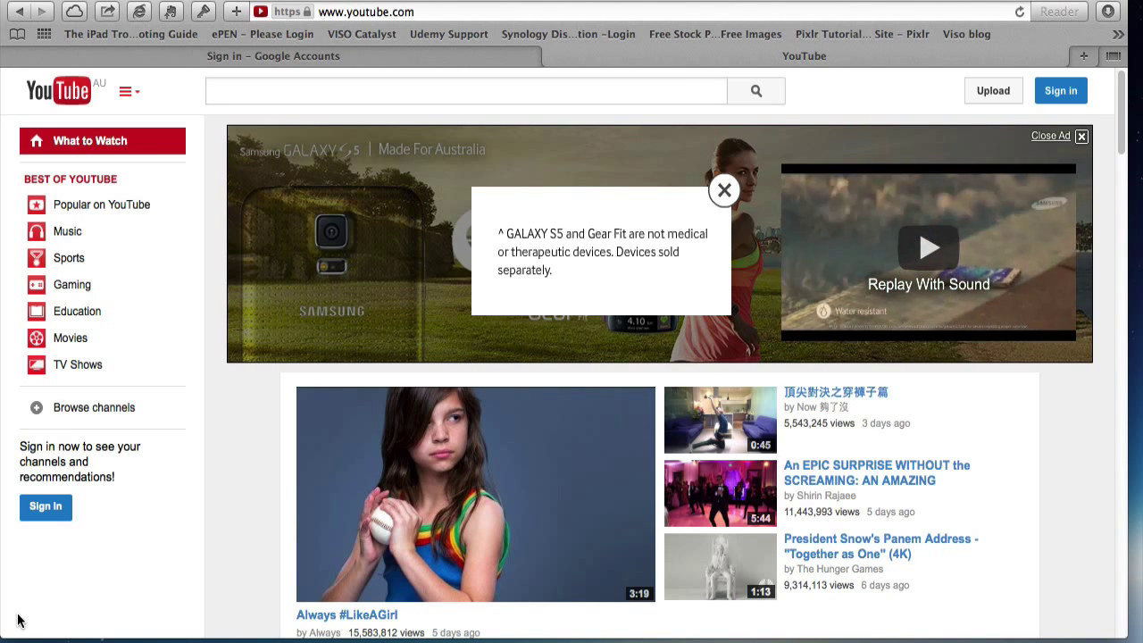
Sign in to YouTube with the demo Google account by choosing it and entering its password
left_click(1060, 92)
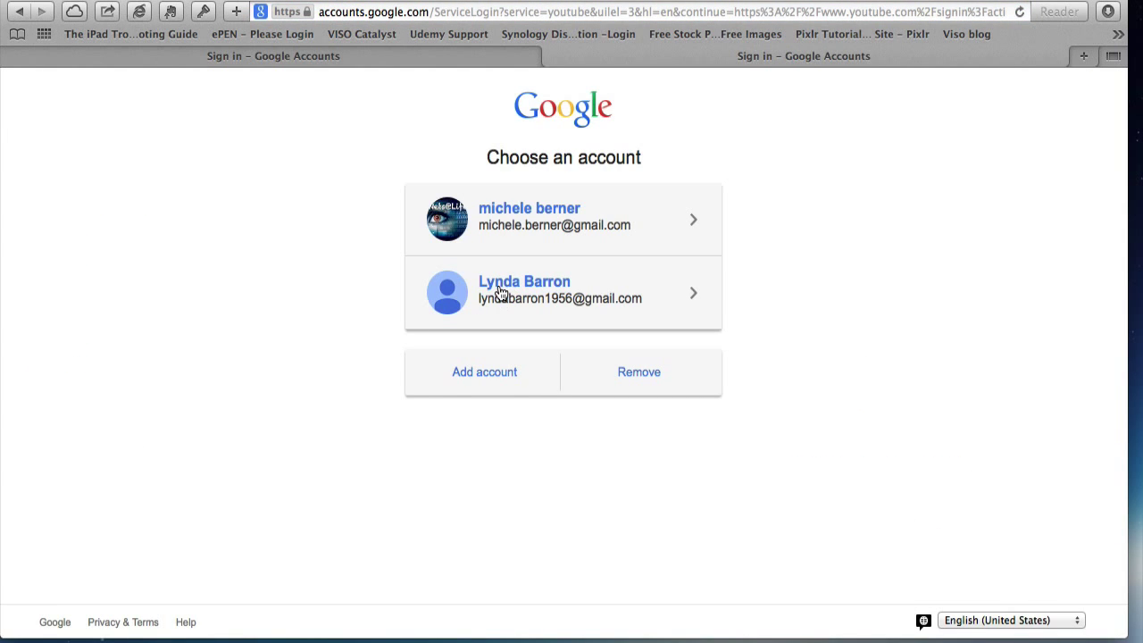
left_click(502, 291)
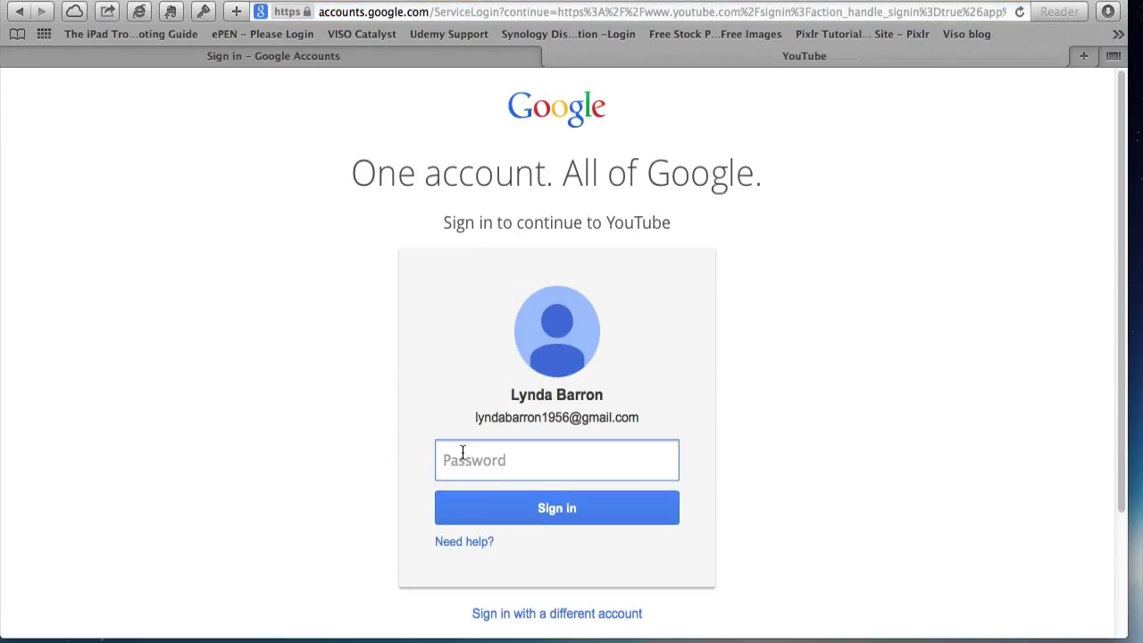
type("•••••••••••")
key("Return")
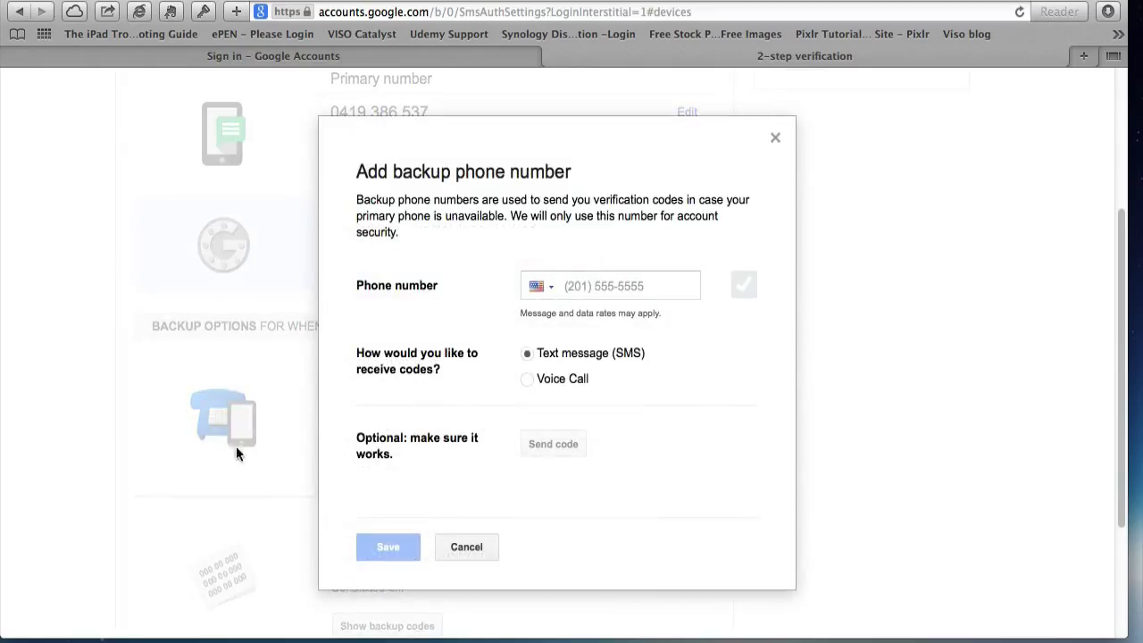
Save the backup phone as an Australia +61 mobile number, entering the number and keeping SMS delivery
left_click(551, 296)
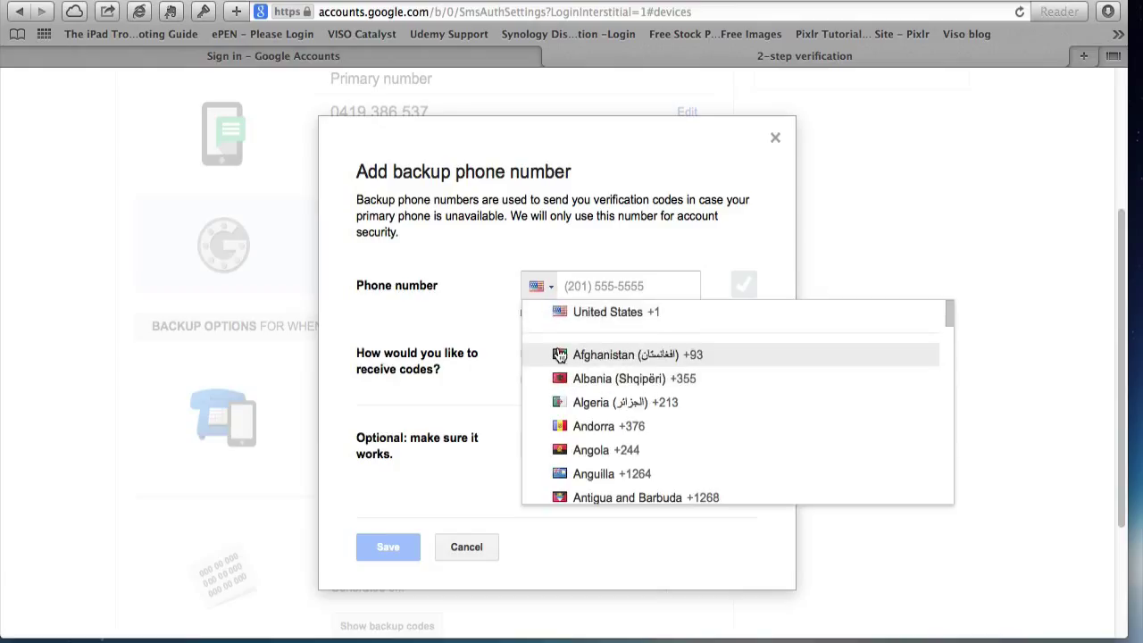
scroll(562, 368, "down", 3)
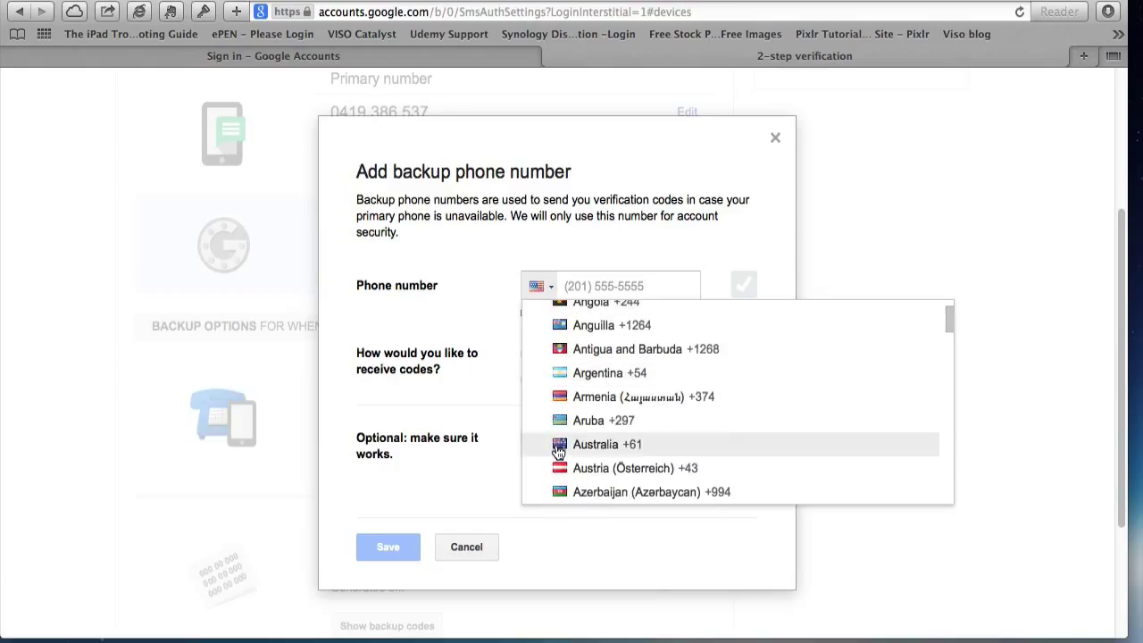
left_click(564, 444)
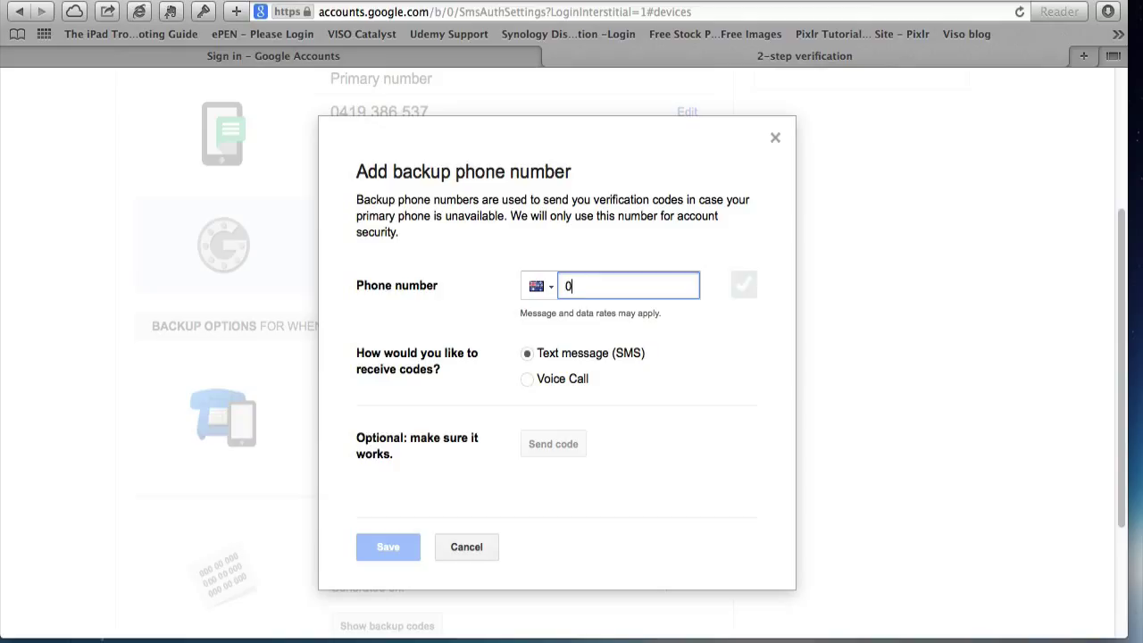
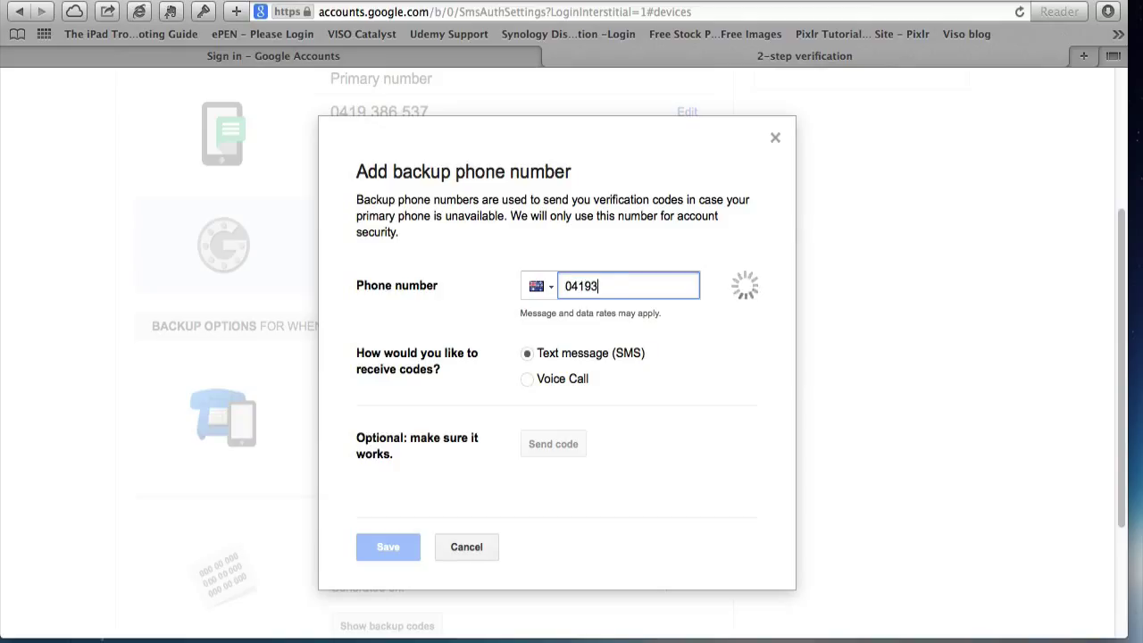
left_click(388, 547)
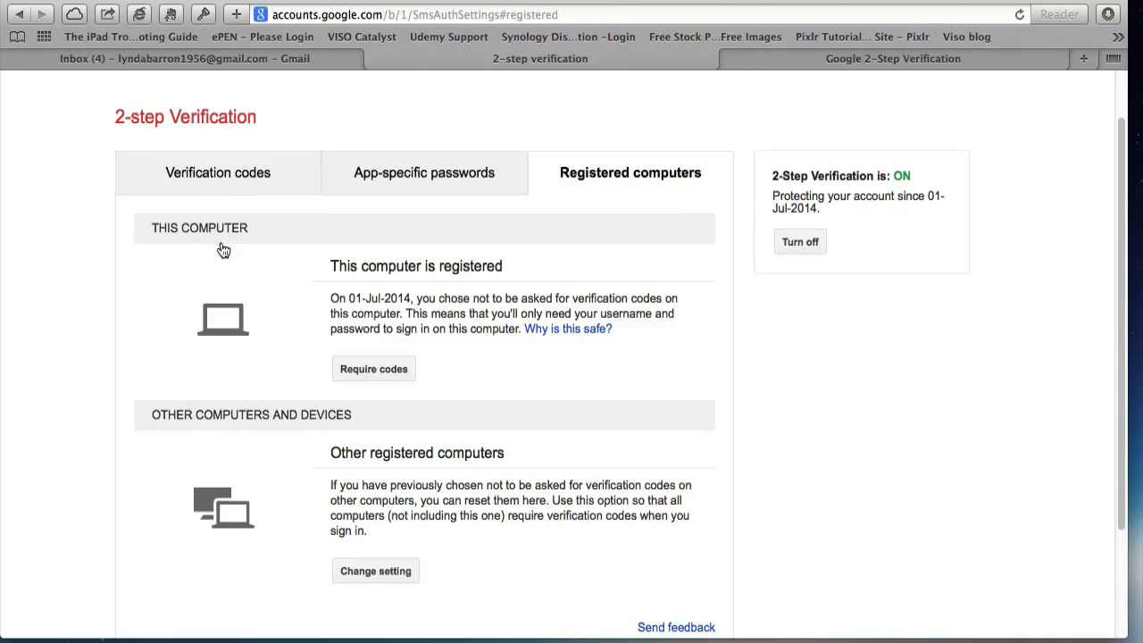
Scroll up to the Registered computers section on the first window's 2-Step Verification page
scroll(128, 69, "up", 2)
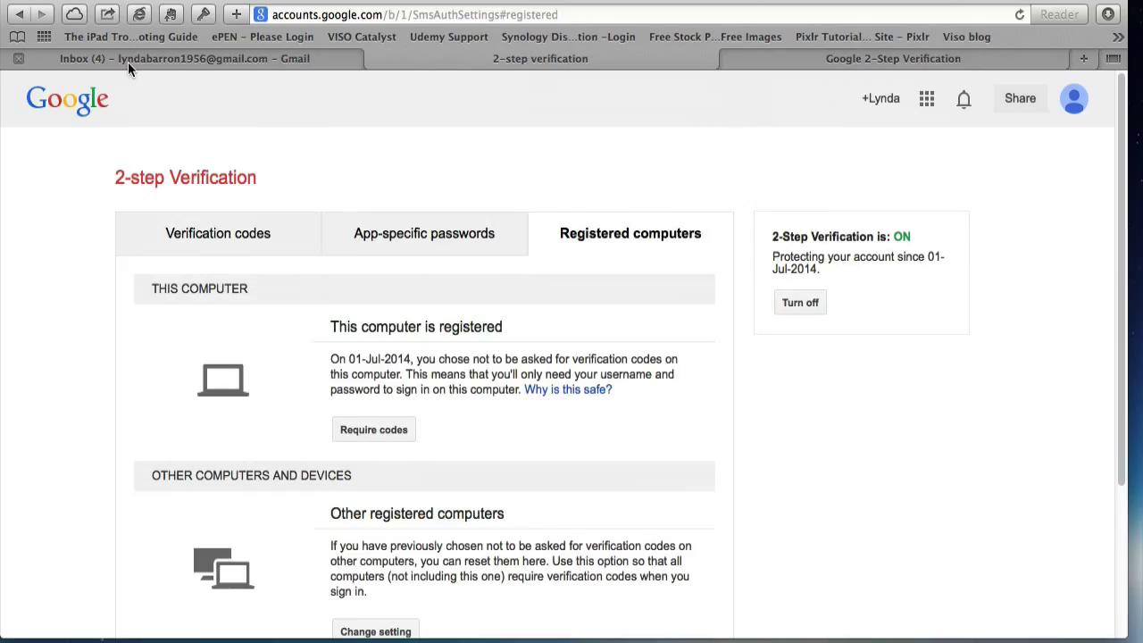